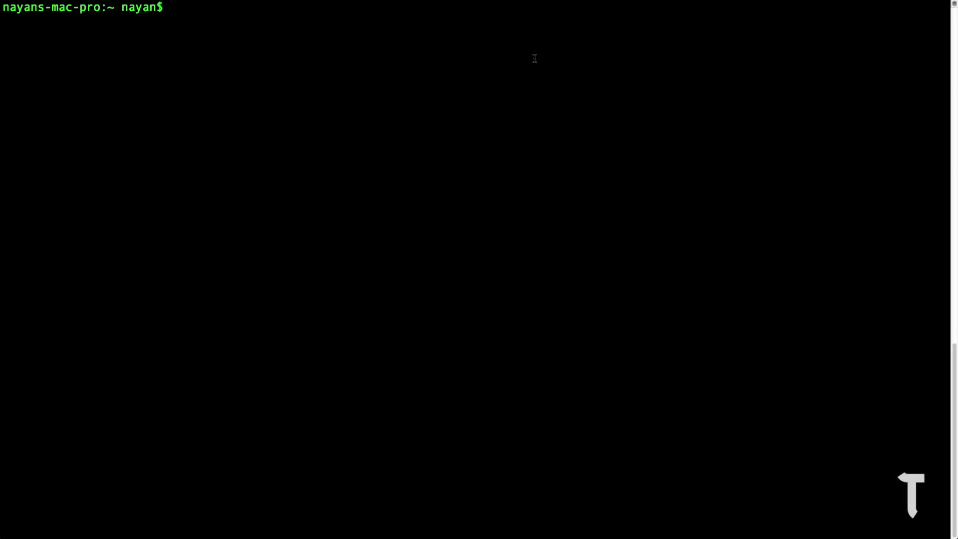
{"action": "type", "text": "ssh pi@192.168.2."}
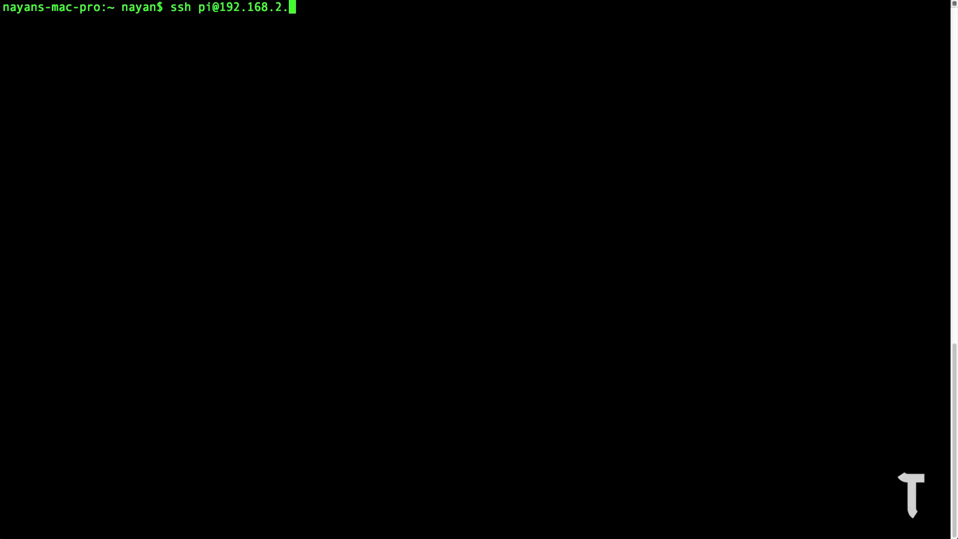
{"action": "type", "text": "95"}
{"action": "key", "text": "Return"}
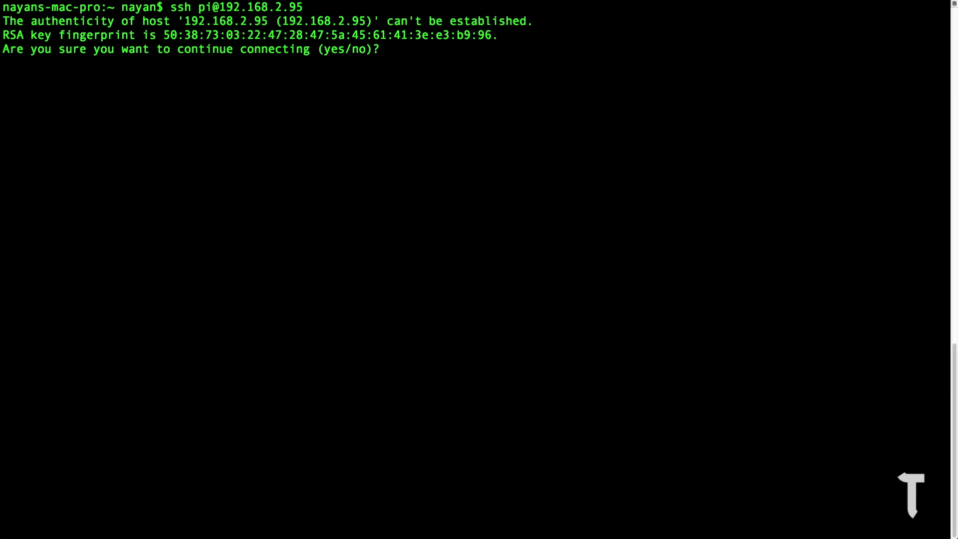
{"action": "type", "text": "yes"}
{"action": "key", "text": "Return"}
{"action": "type", "text": "raspberry"}
{"action": "key", "text": "Return"}
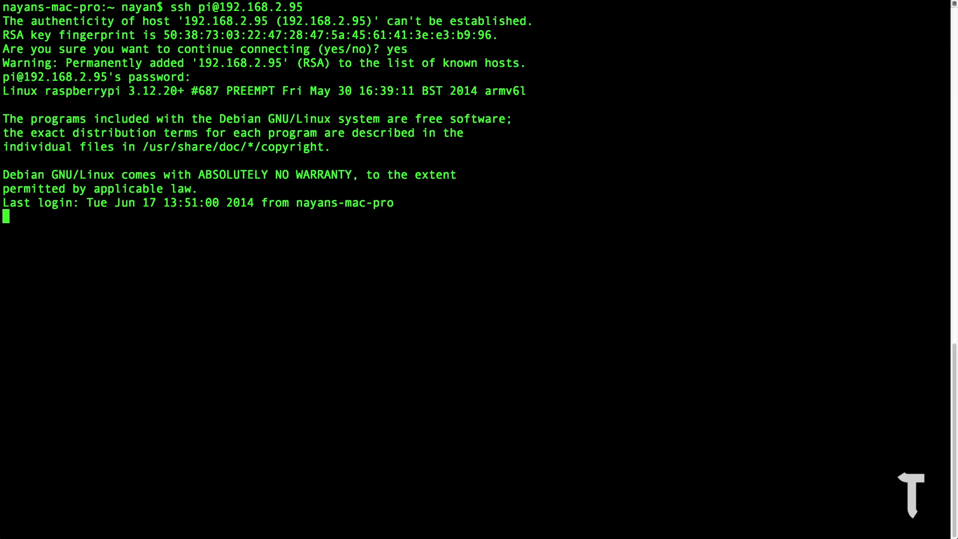
{"action": "key", "text": "Return"}
{"action": "key", "text": "Return"}
{"action": "key", "text": "Return"}
{"action": "key", "text": "Return"}
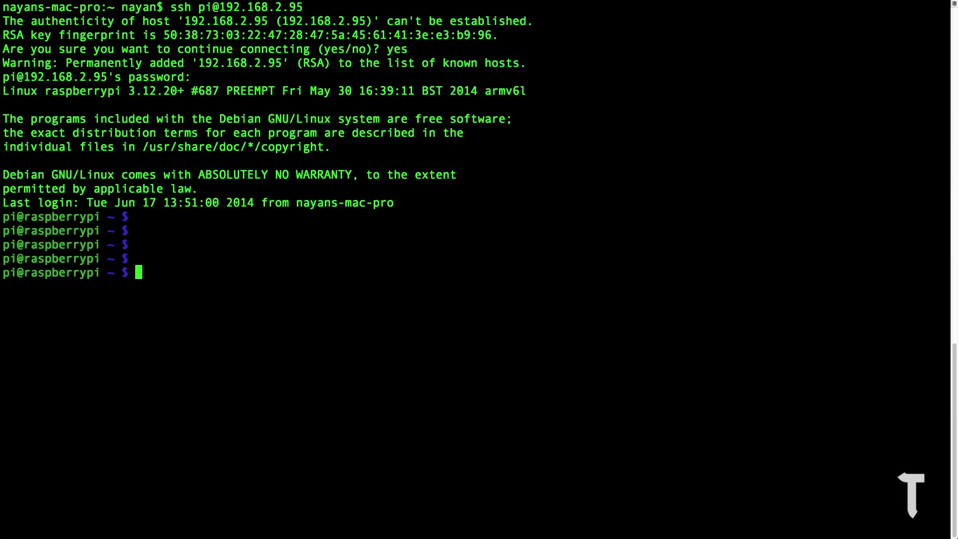
{"action": "key", "text": "Return"}
{"action": "key", "text": "Return"}
- Run sudo apt-get update && sudo apt-get upgrade on the Pi
{"action": "type", "text": "s"}
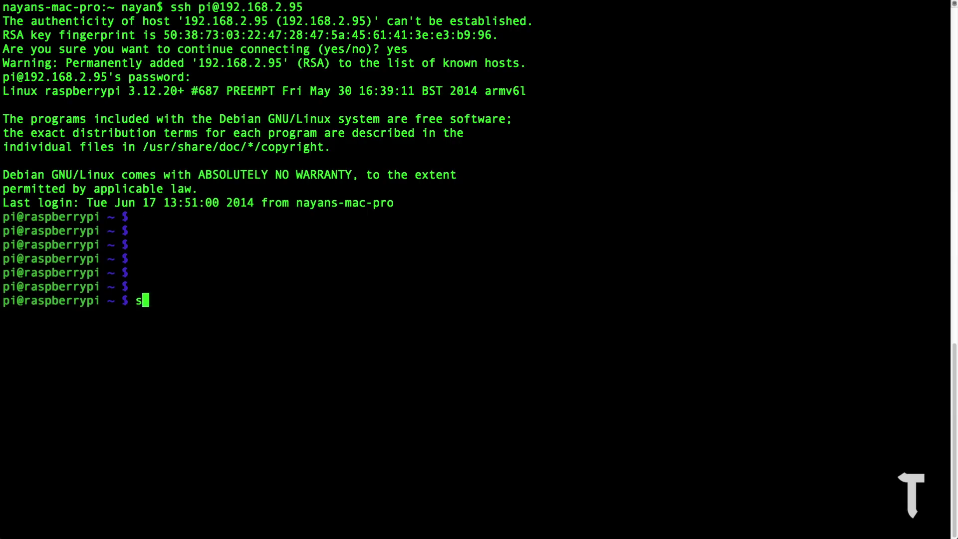
{"action": "type", "text": "udo apt-g"}
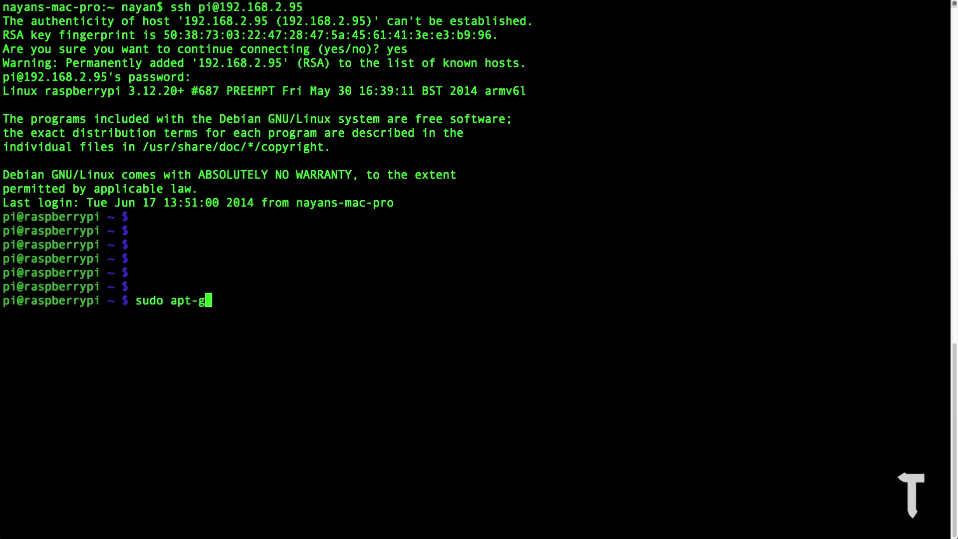
{"action": "type", "text": "et upda"}
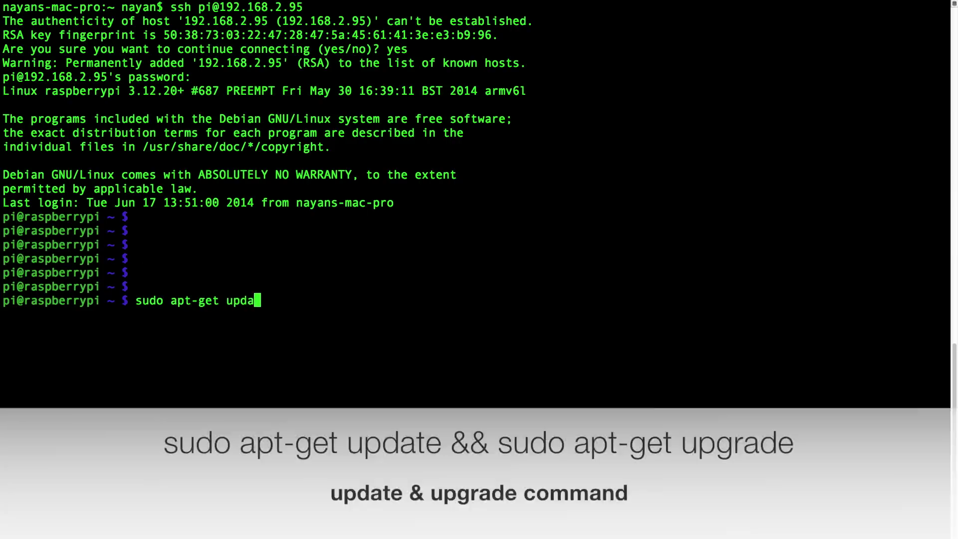
{"action": "type", "text": "te && "}
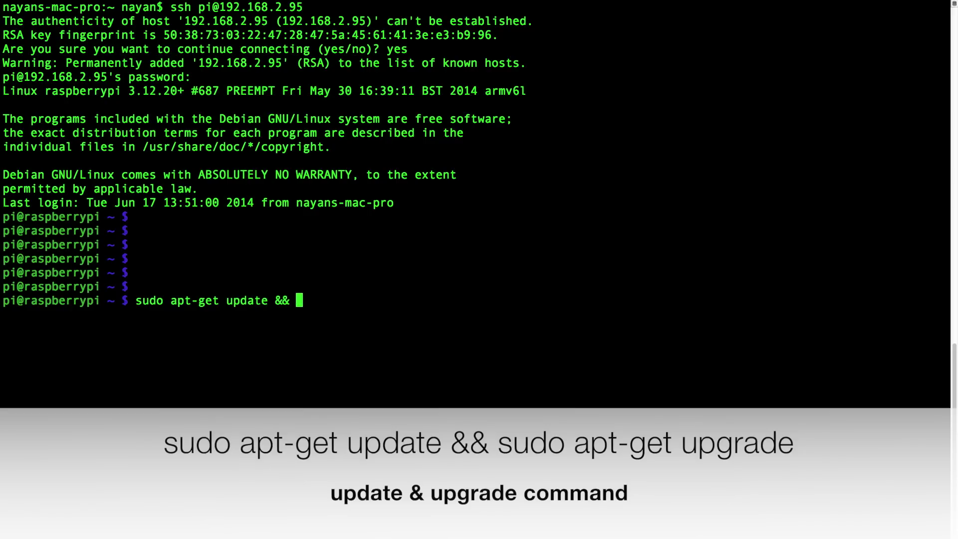
{"action": "type", "text": "sudo apt-"}
{"action": "type", "text": "get "}
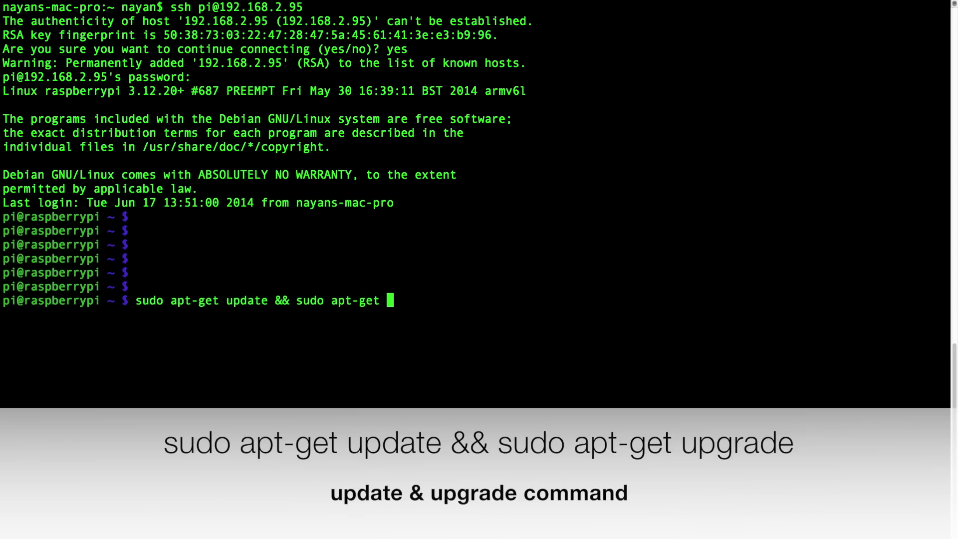
{"action": "type", "text": "upgrade"}
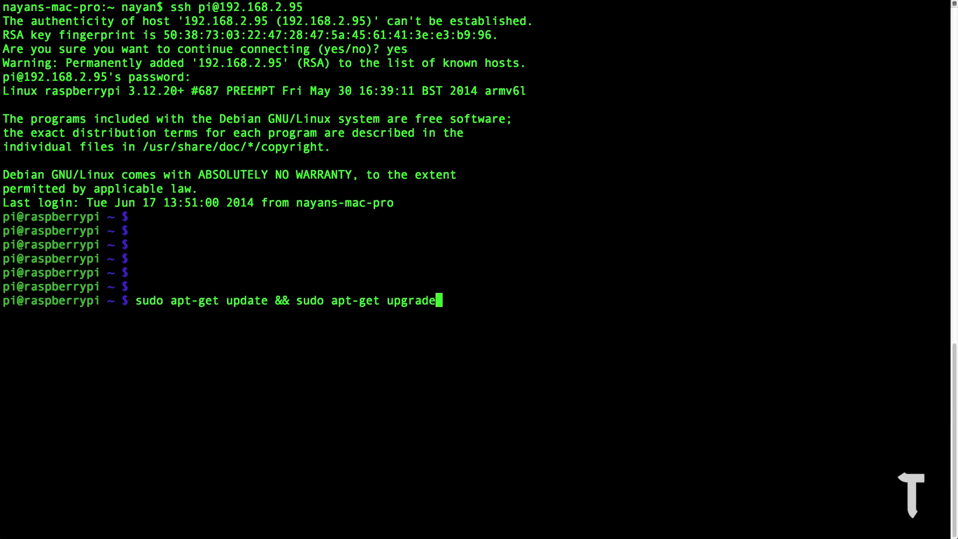
{"action": "key", "text": "Return"}
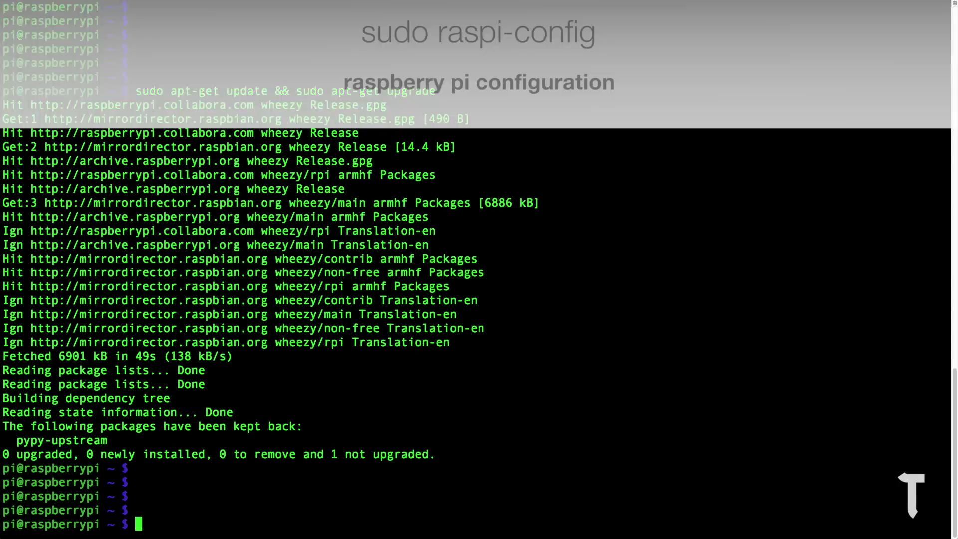
- Turn on 5 Enable Camera in sudo raspi-config and choose Finish
{"action": "type", "text": "sudo ra"}
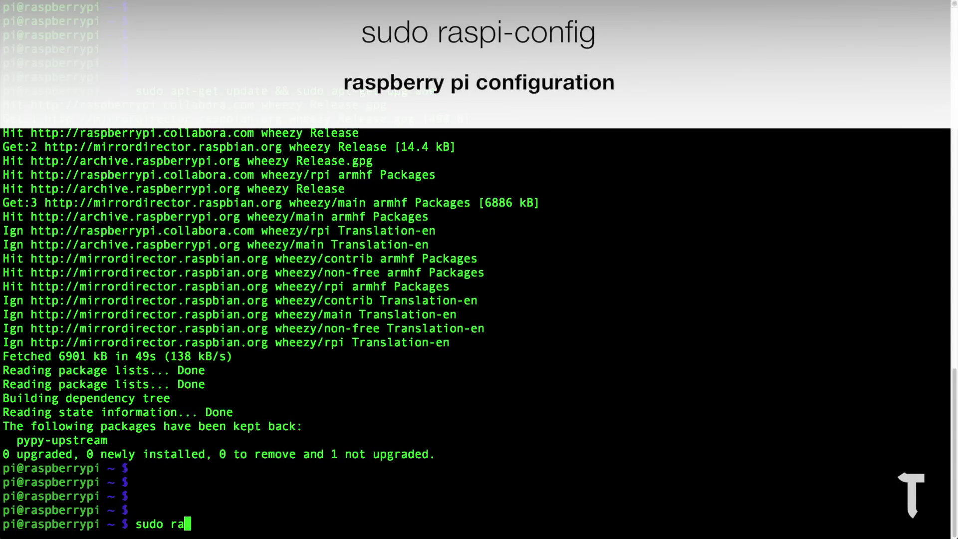
{"action": "type", "text": "spi-conf"}
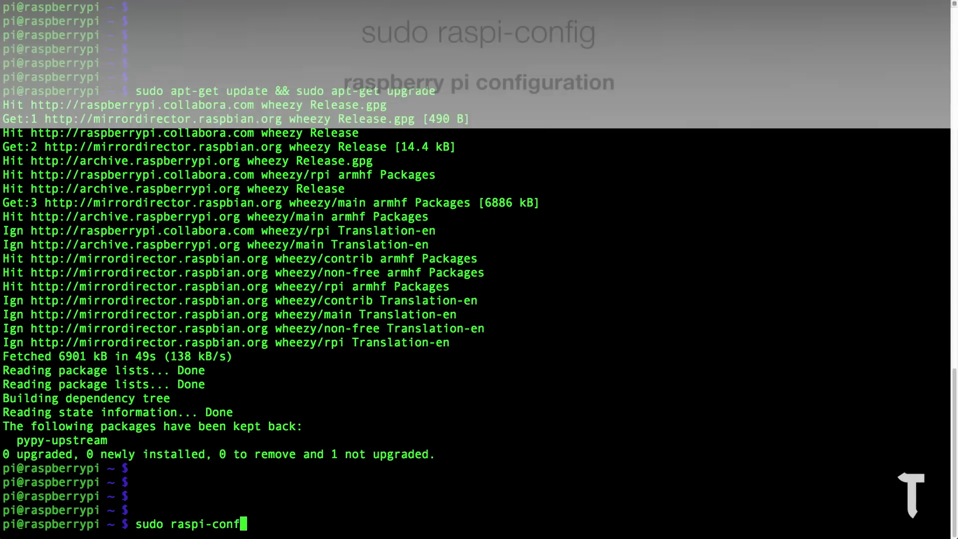
{"action": "type", "text": "ig"}
{"action": "key", "text": "Return"}
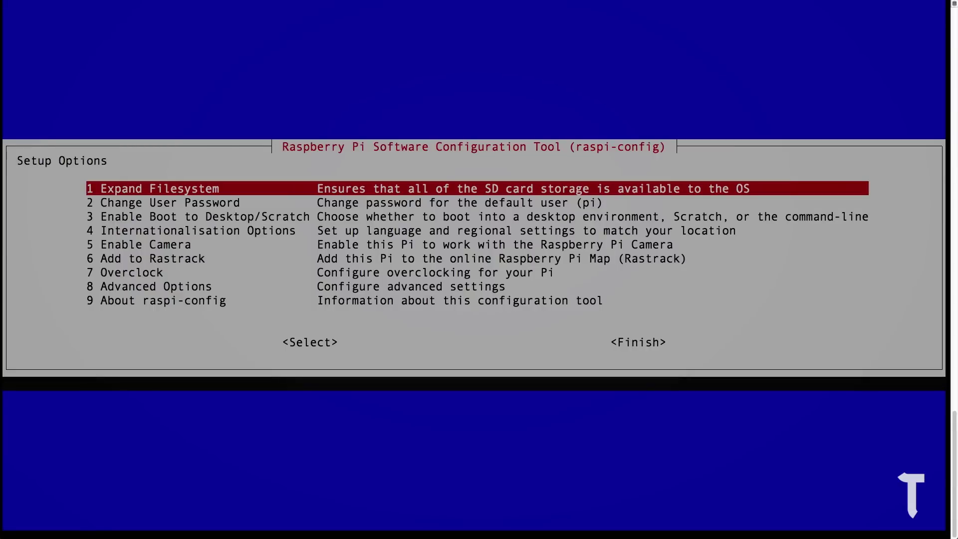
{"action": "key", "text": "Down"}
{"action": "key", "text": "Down"}
{"action": "key", "text": "Down"}
{"action": "key", "text": "Down"}
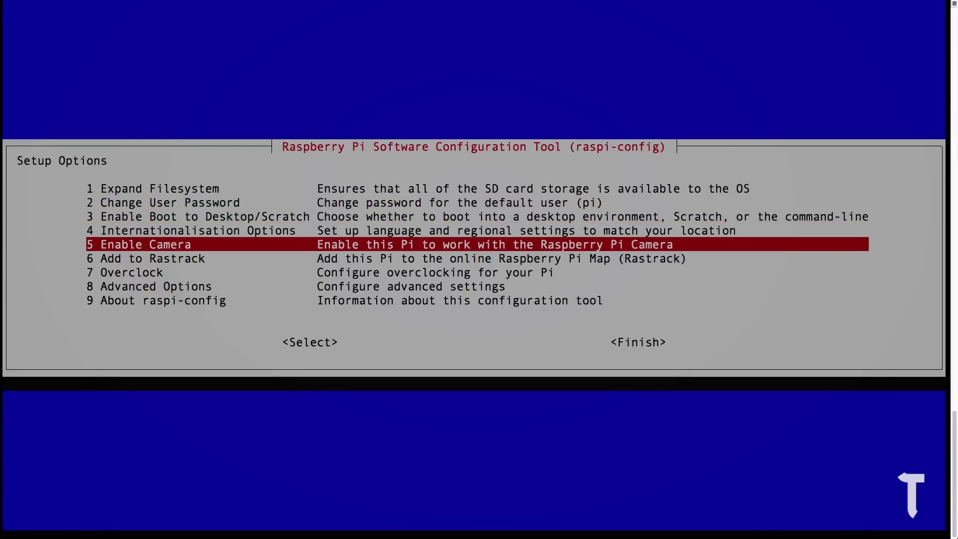
{"action": "key", "text": "Return"}
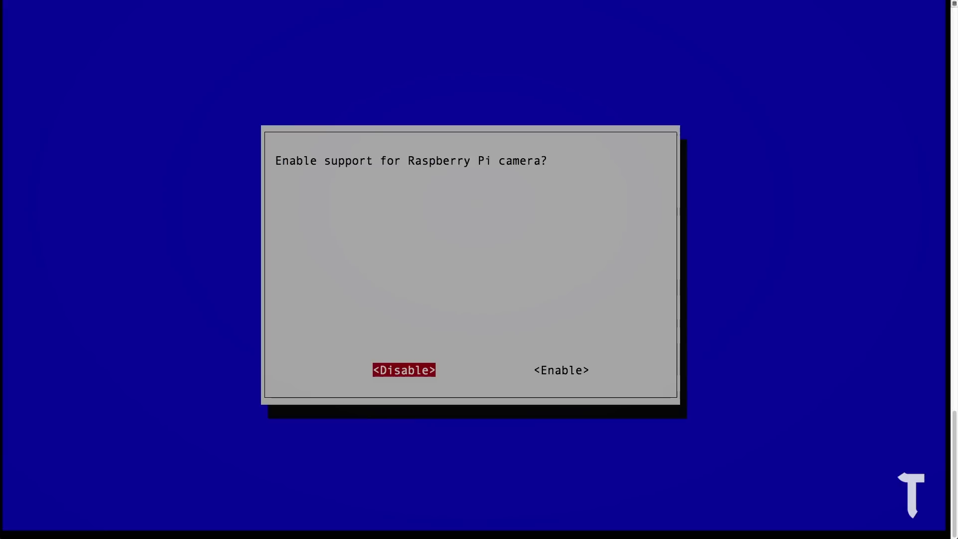
{"action": "key", "text": "Right"}
{"action": "key", "text": "Return"}
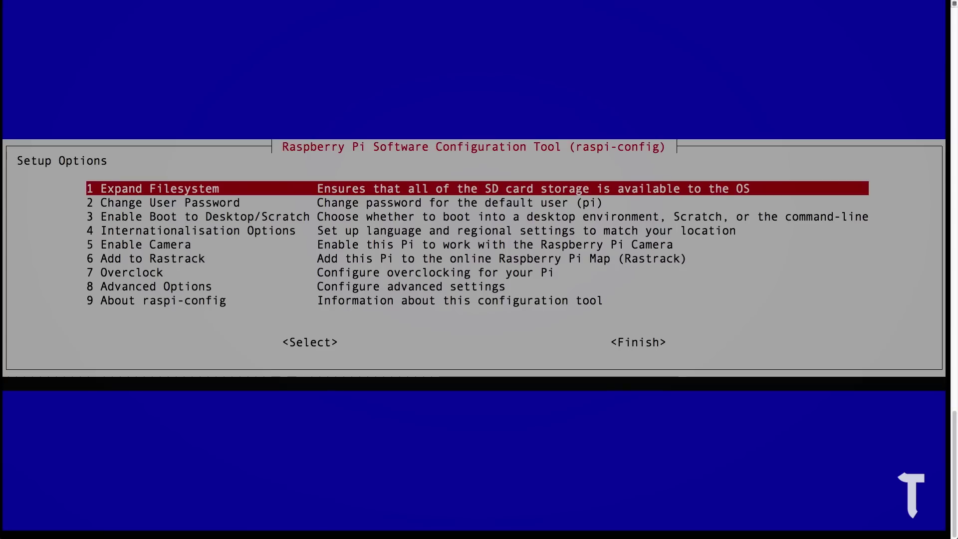
{"action": "key", "text": "Tab"}
{"action": "key", "text": "Tab"}
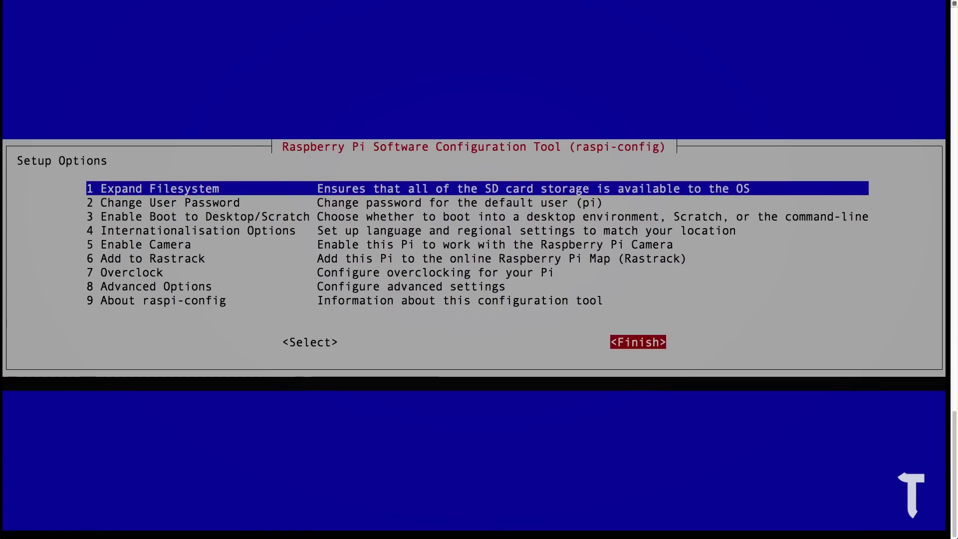
{"action": "key", "text": "Return"}
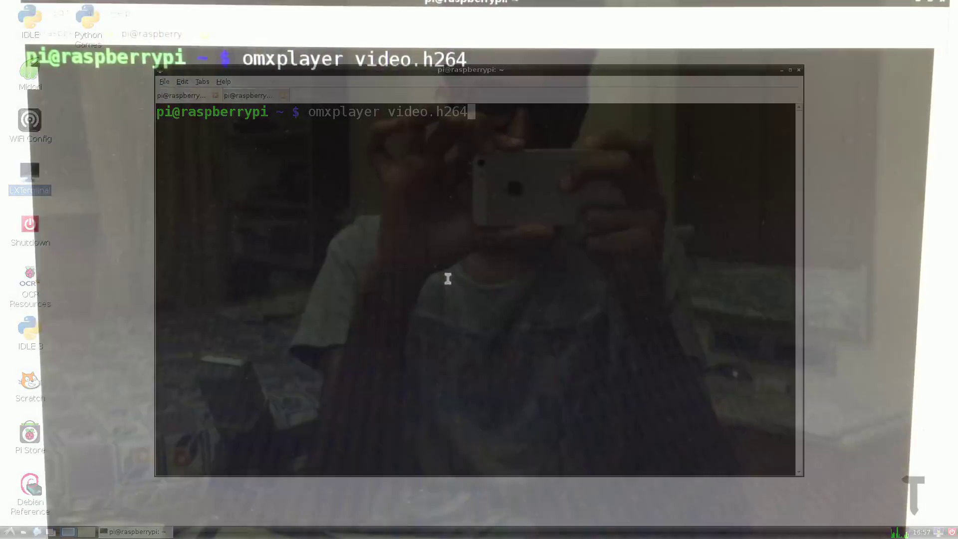
- Play video.h264 full-screen with omxplayer
{"action": "key", "text": "Return"}
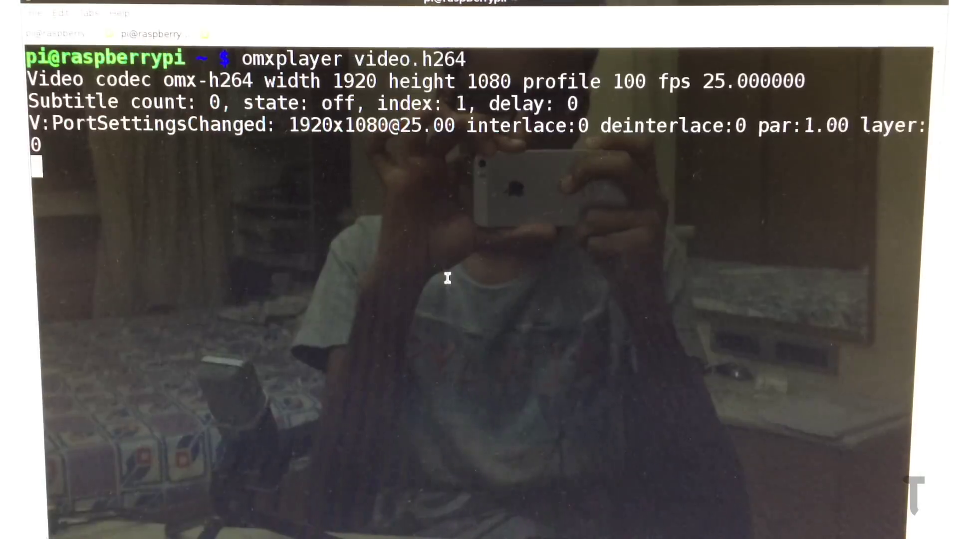